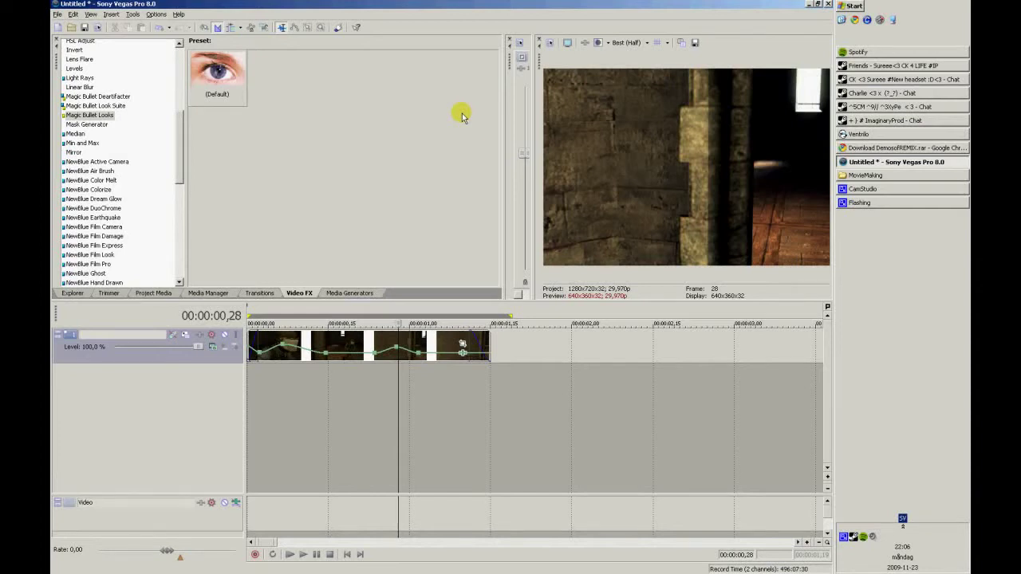
# Step: Return the playhead to the start and set a loop region from 00:00:00,00 to 00:00:01,15
pyautogui.moveTo(399, 323); pyautogui.dragTo(246, 315)
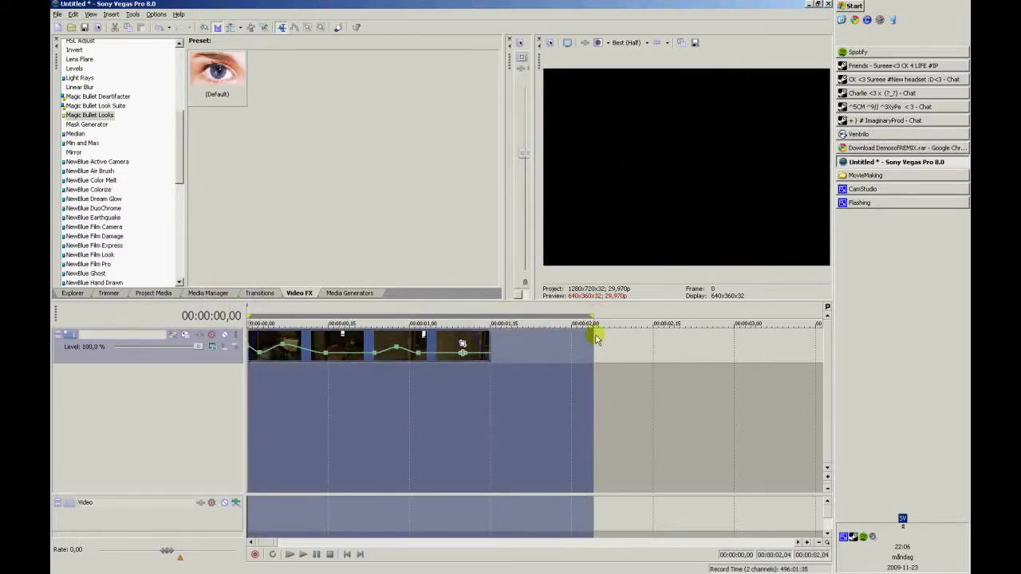
pyautogui.moveTo(592, 319); pyautogui.dragTo(206, 324)
pyautogui.moveTo(593, 316); pyautogui.dragTo(490, 317)
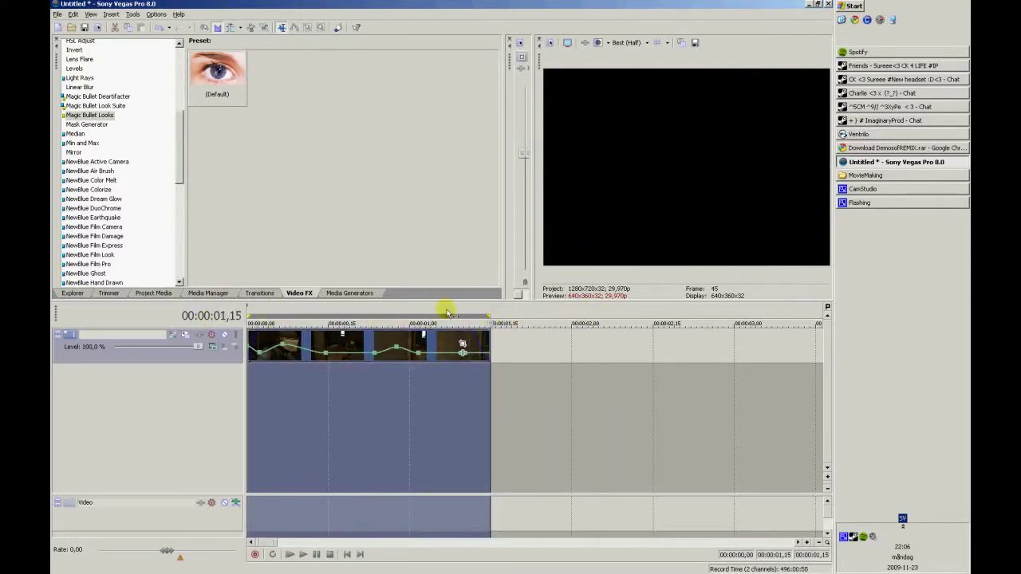
# Step: In Project Properties, keep the HDV 720-30p template and set full-resolution rendering quality to Best
pyautogui.click(56, 14)
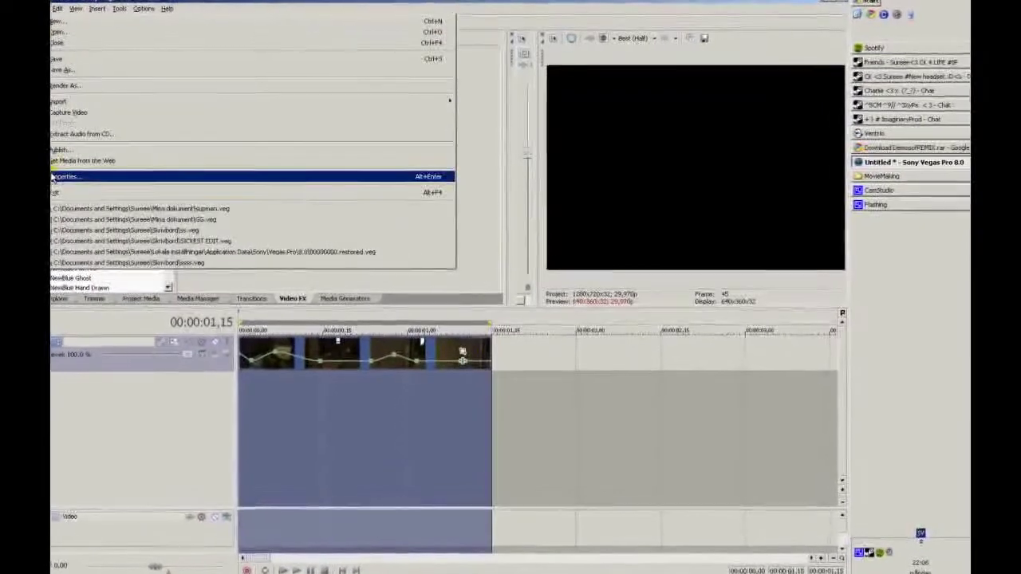
pyautogui.click(52, 178)
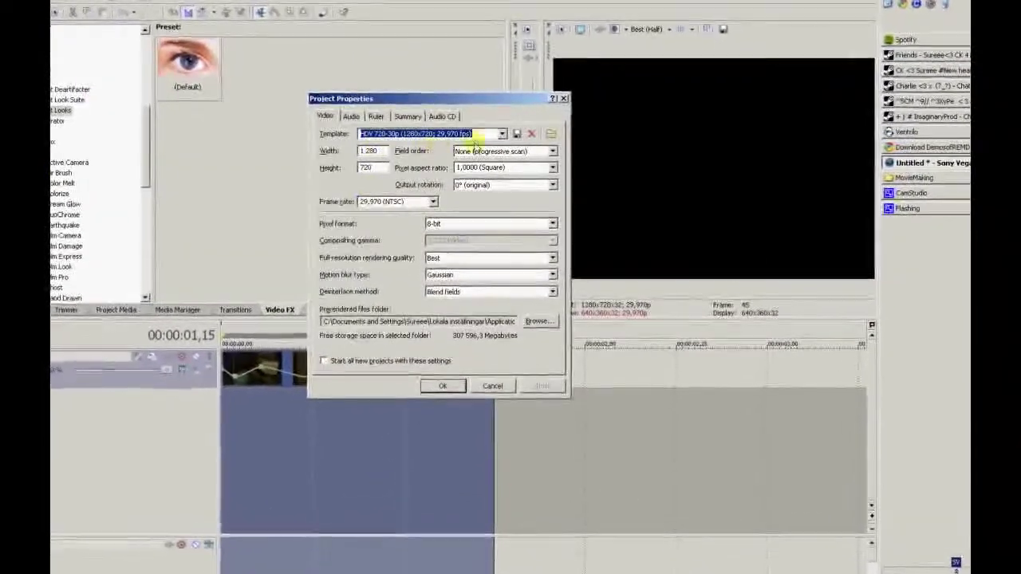
pyautogui.click(478, 134)
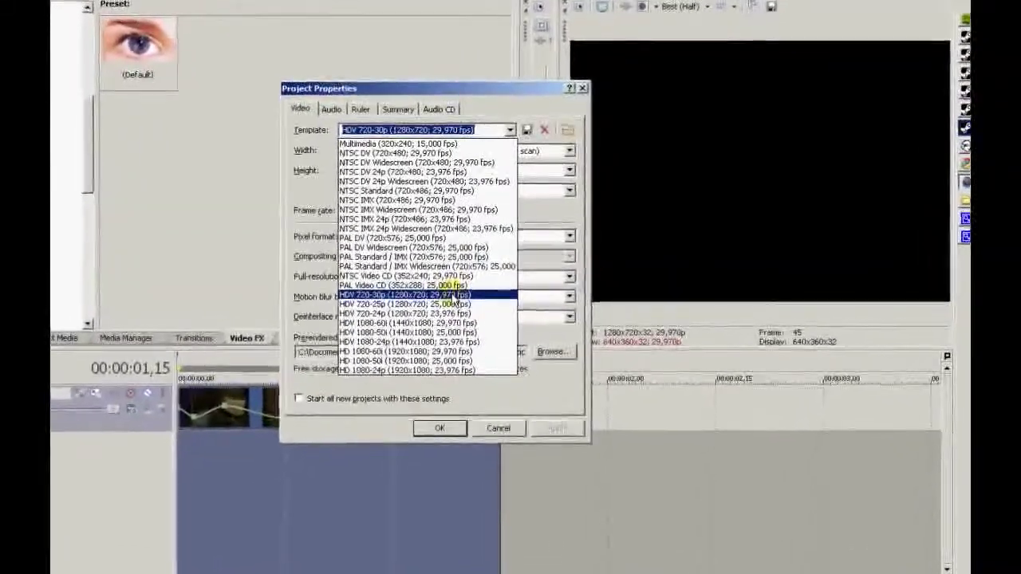
pyautogui.click(455, 302)
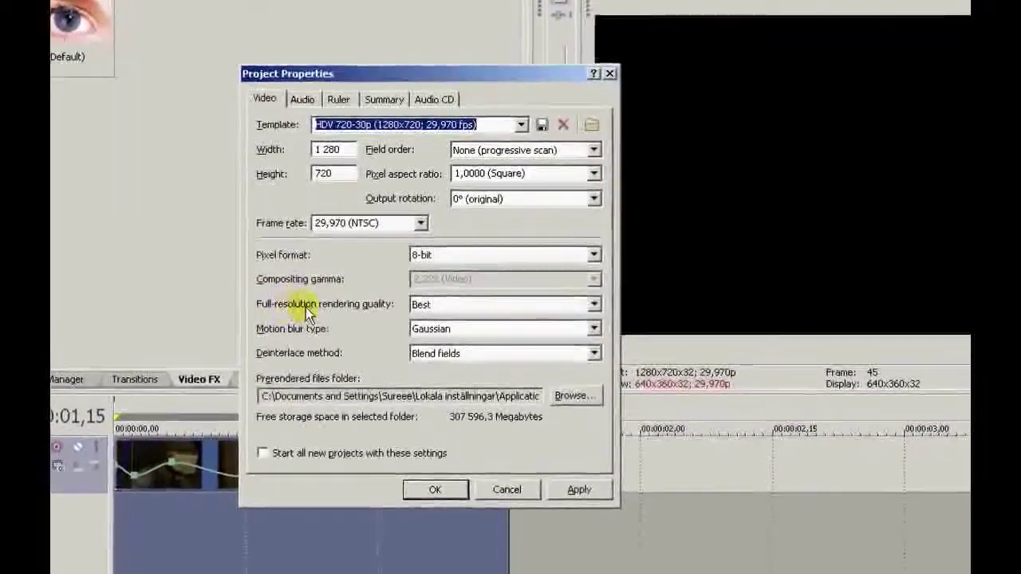
pyautogui.click(446, 304)
pyautogui.click(445, 353)
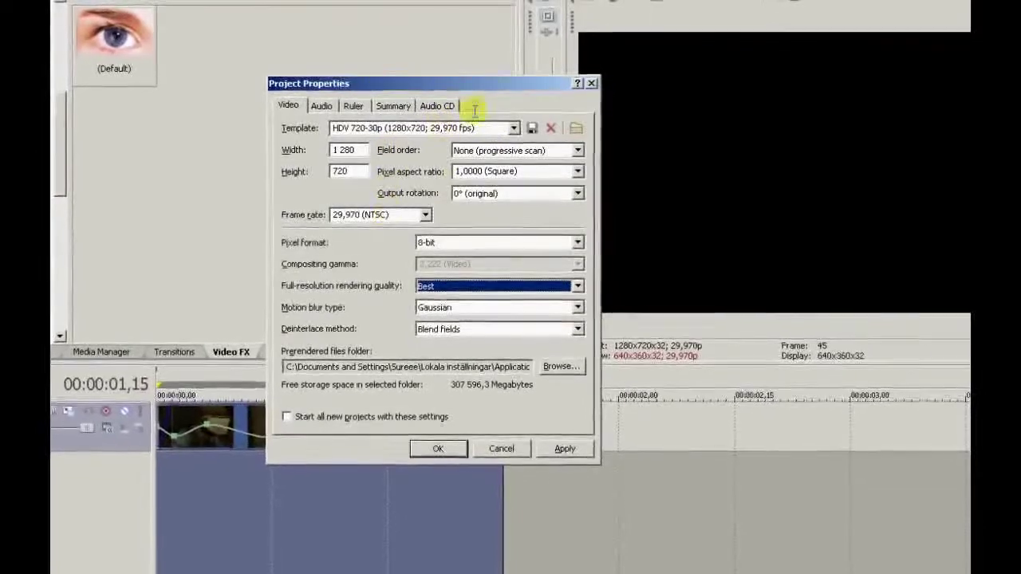
# Step: Set audio resample quality to Best with Stereo master bus, apply and close, then answer an incoming chat
pyautogui.click(329, 108)
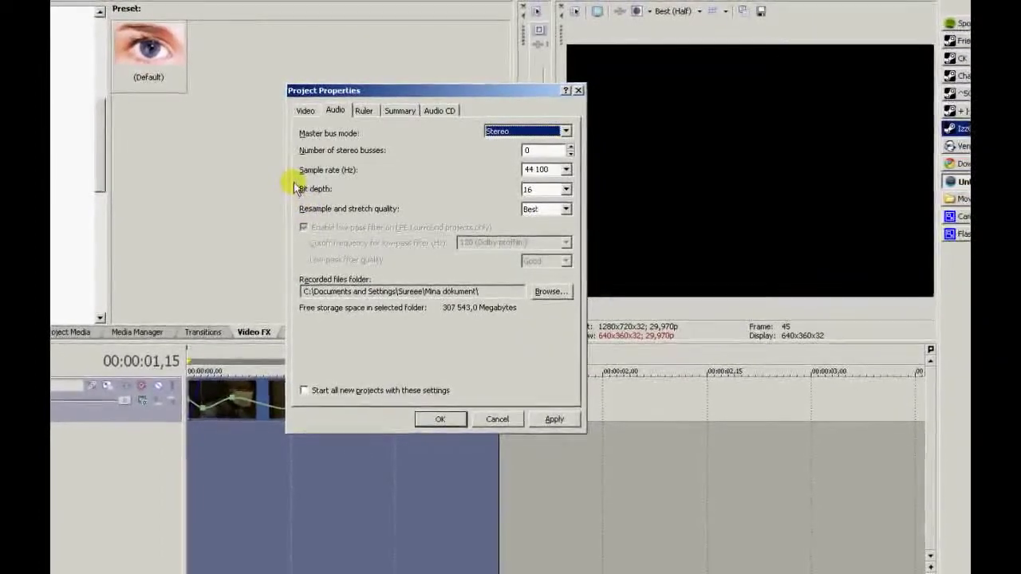
pyautogui.click(542, 209)
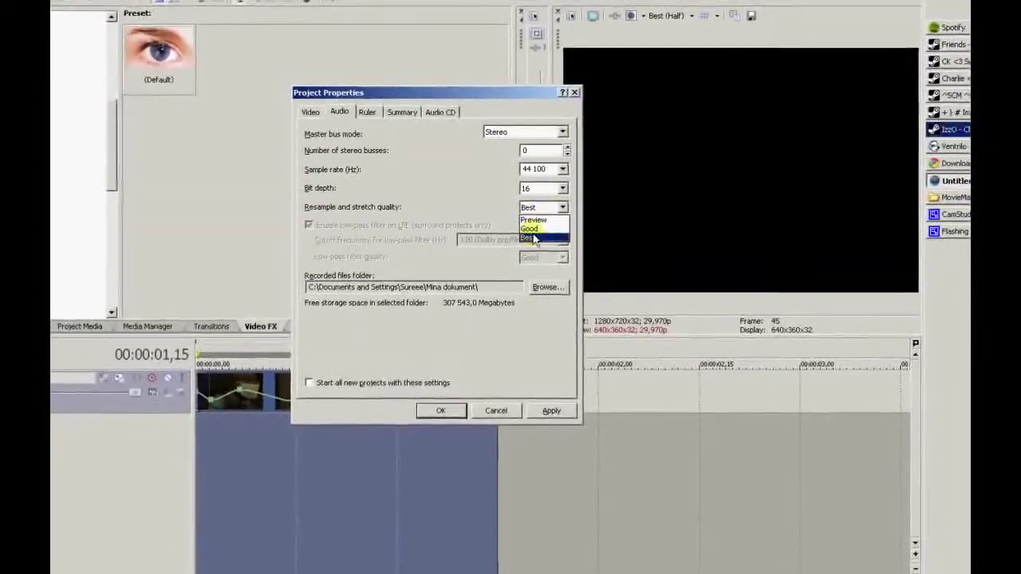
pyautogui.click(533, 239)
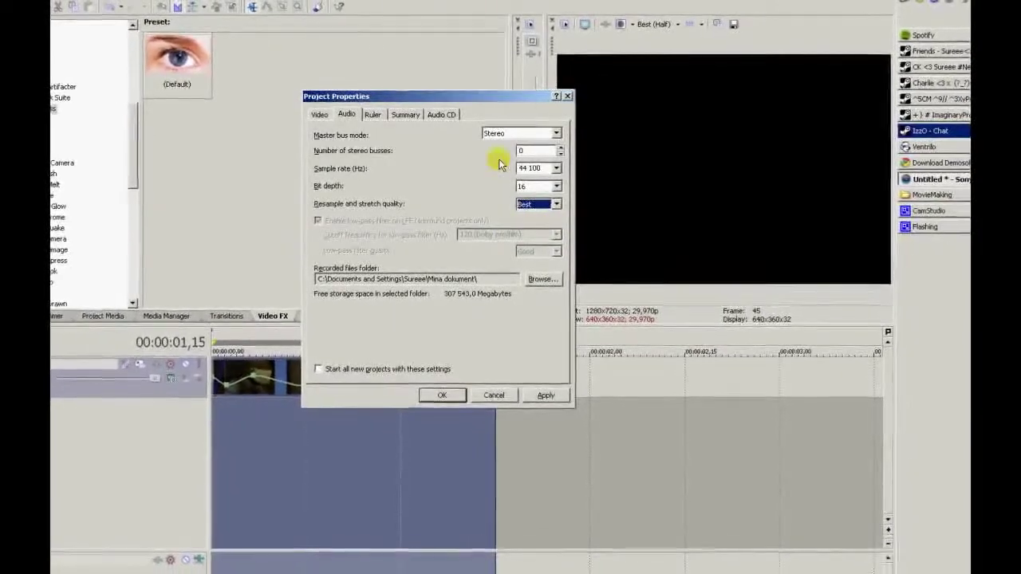
pyautogui.click(519, 133)
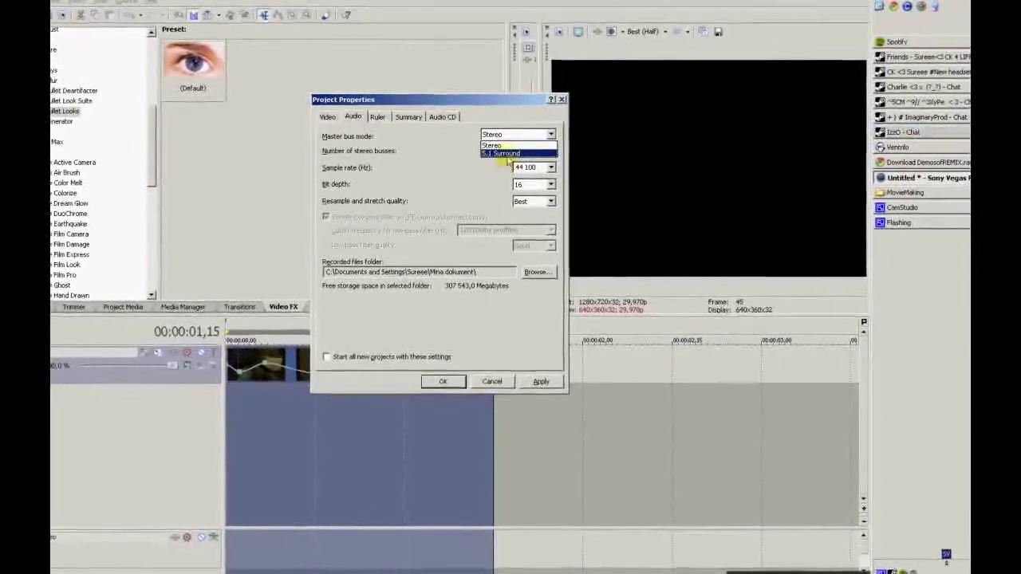
pyautogui.click(493, 146)
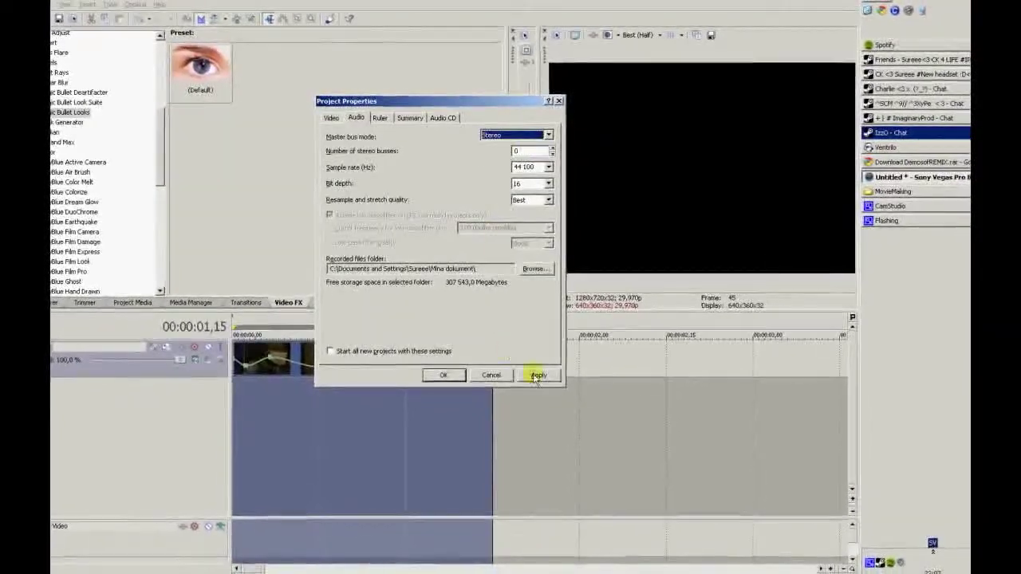
pyautogui.click(537, 377)
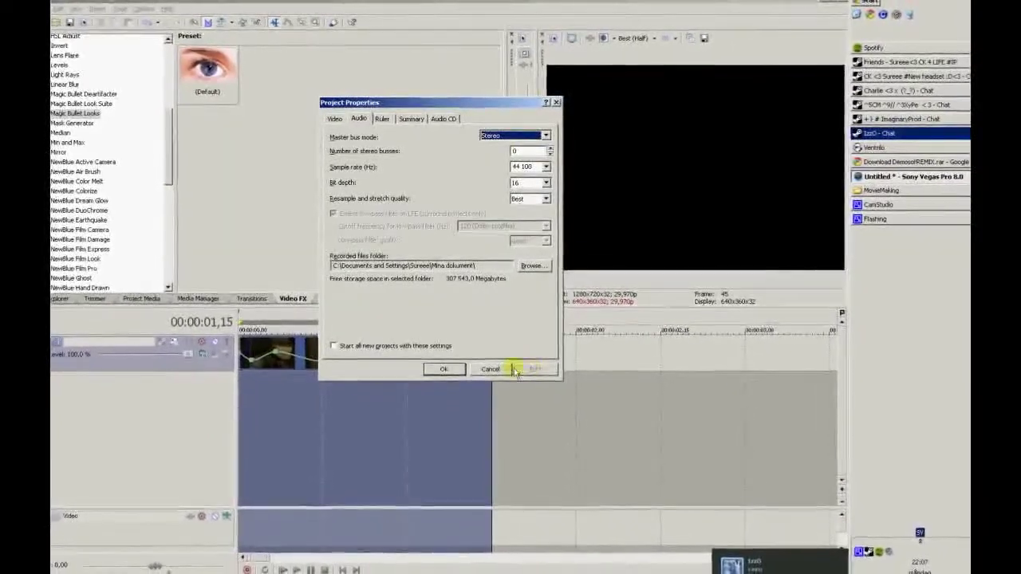
pyautogui.click(445, 368)
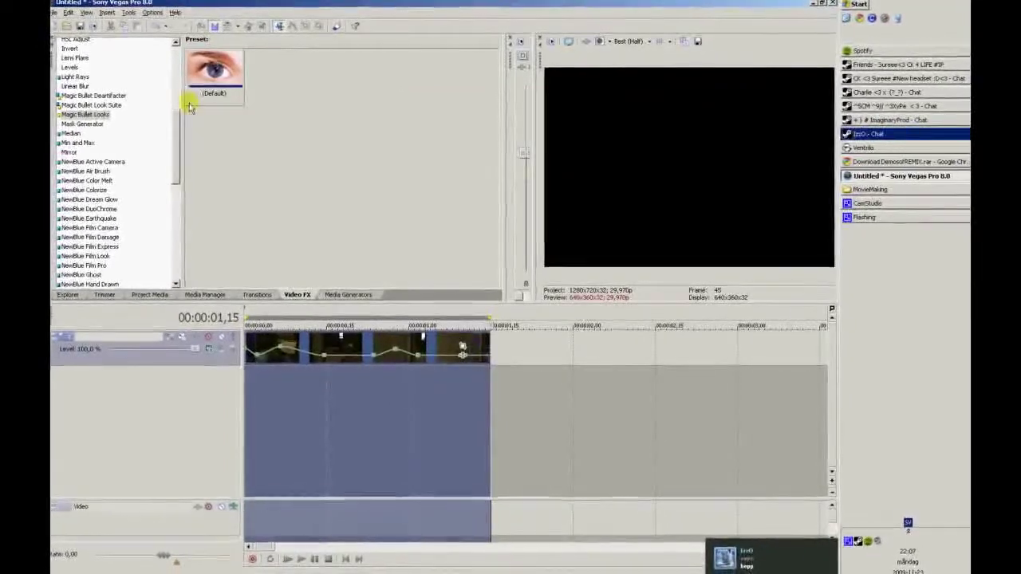
pyautogui.click(725, 556)
pyautogui.write('c')
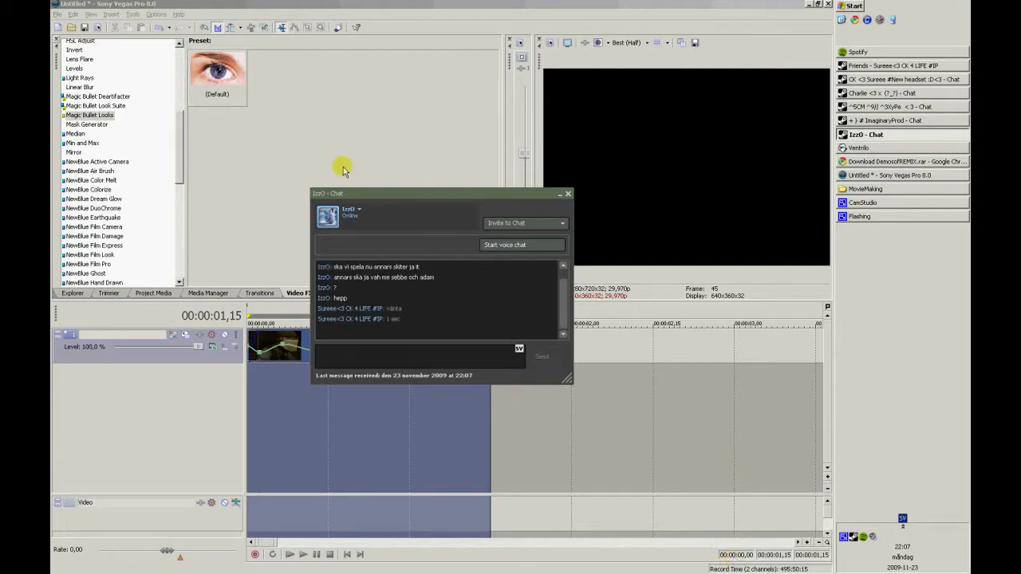
# Step: Open Render As from the File menu and name the output file 'Tutorial'
pyautogui.click(323, 111)
pyautogui.click(57, 14)
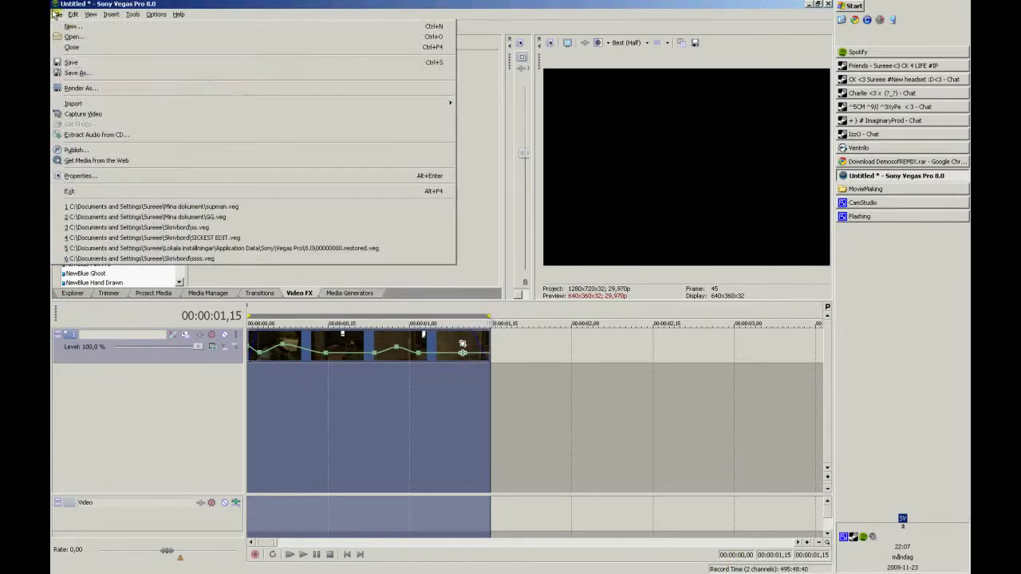
pyautogui.click(80, 88)
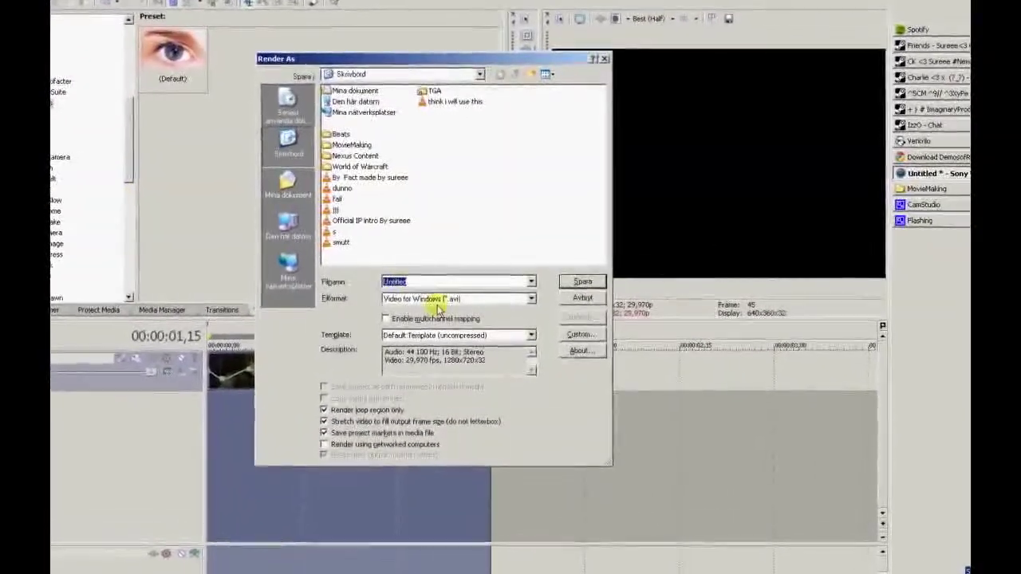
pyautogui.write('Tuto')
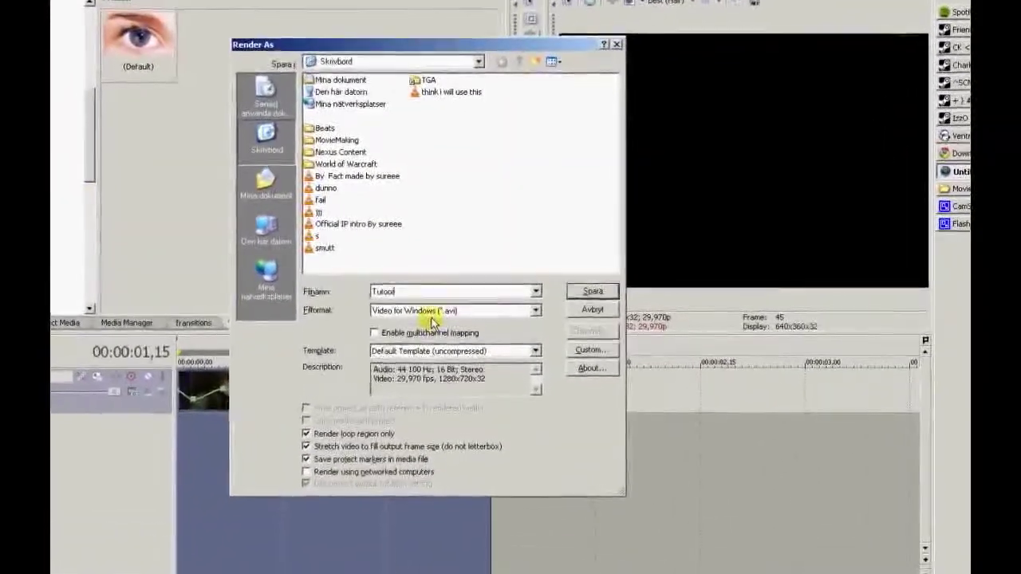
pyautogui.write('rial')
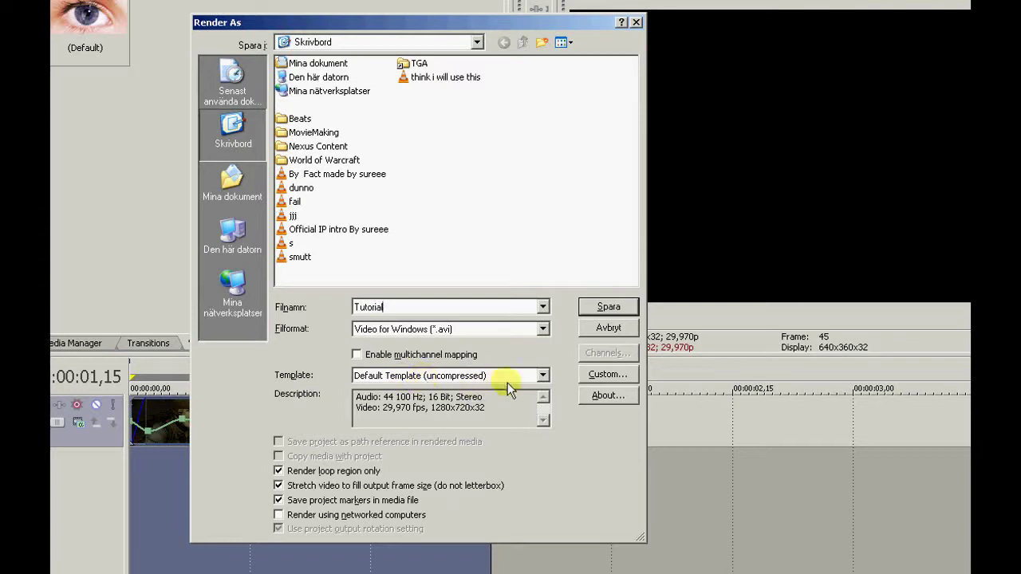
# Step: In the custom template, keep Best video quality and choose Xvid MPEG-4 Codec as the video format
pyautogui.click(607, 375)
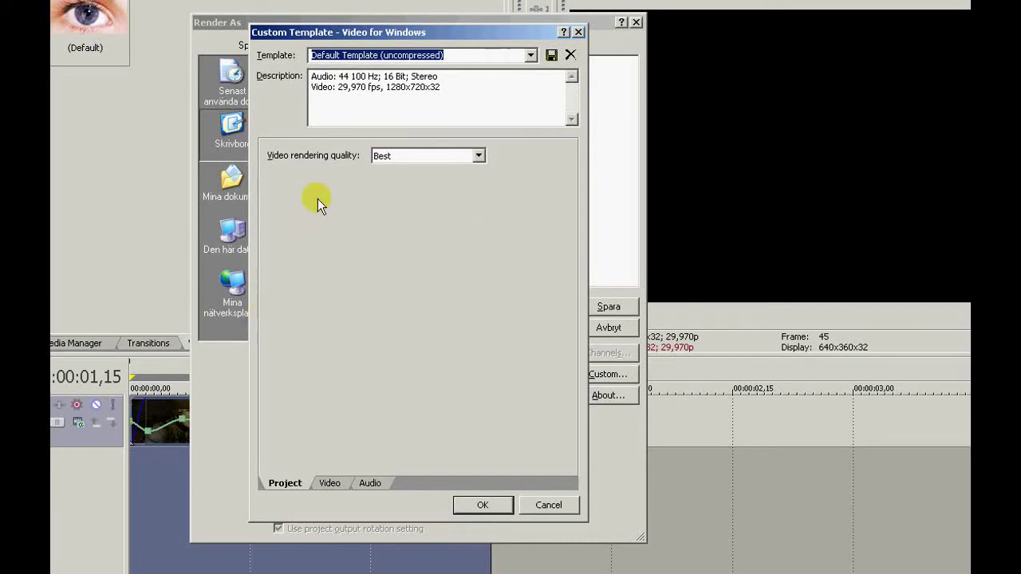
pyautogui.click(401, 159)
pyautogui.click(402, 159)
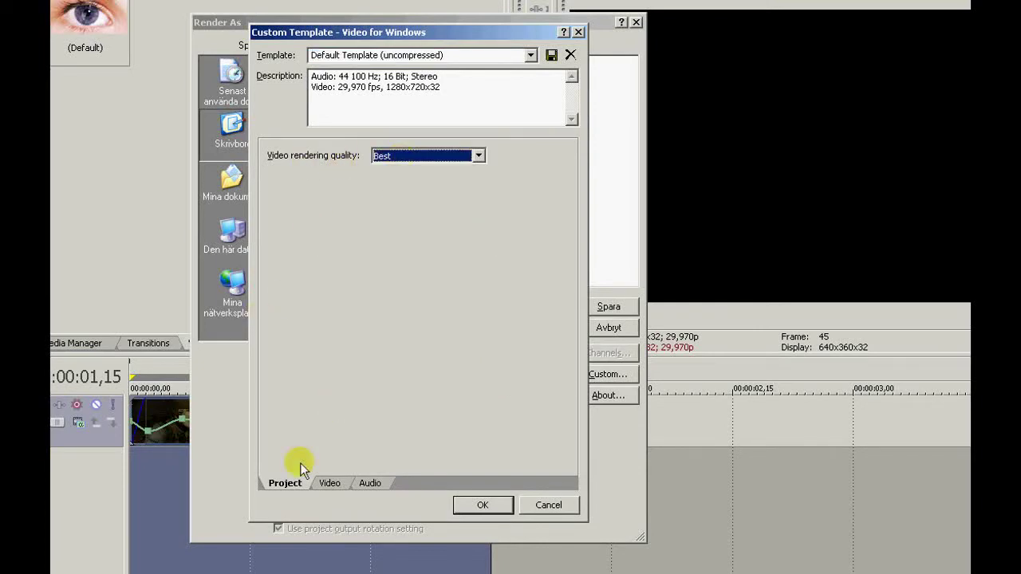
pyautogui.click(330, 482)
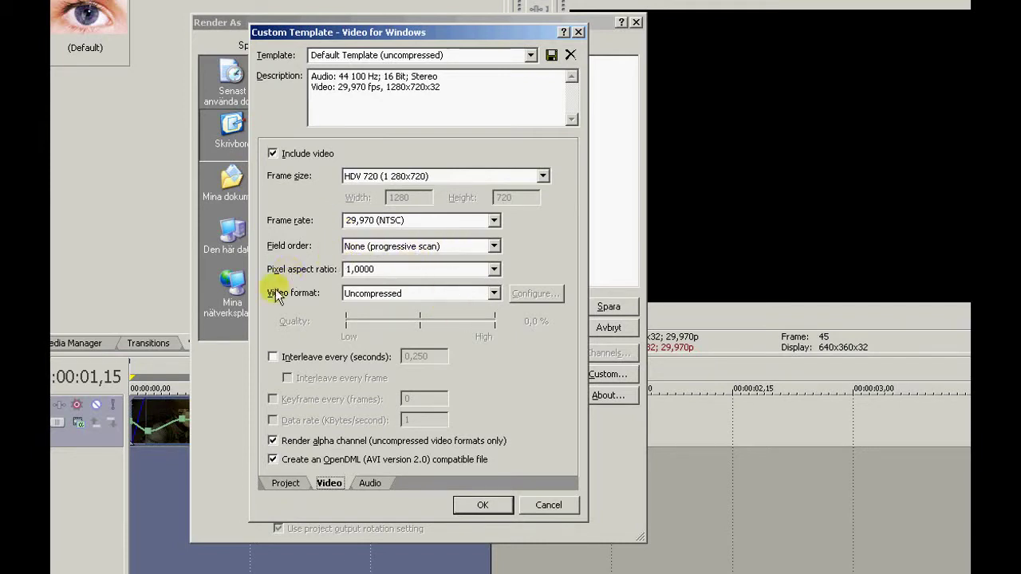
pyautogui.click(462, 295)
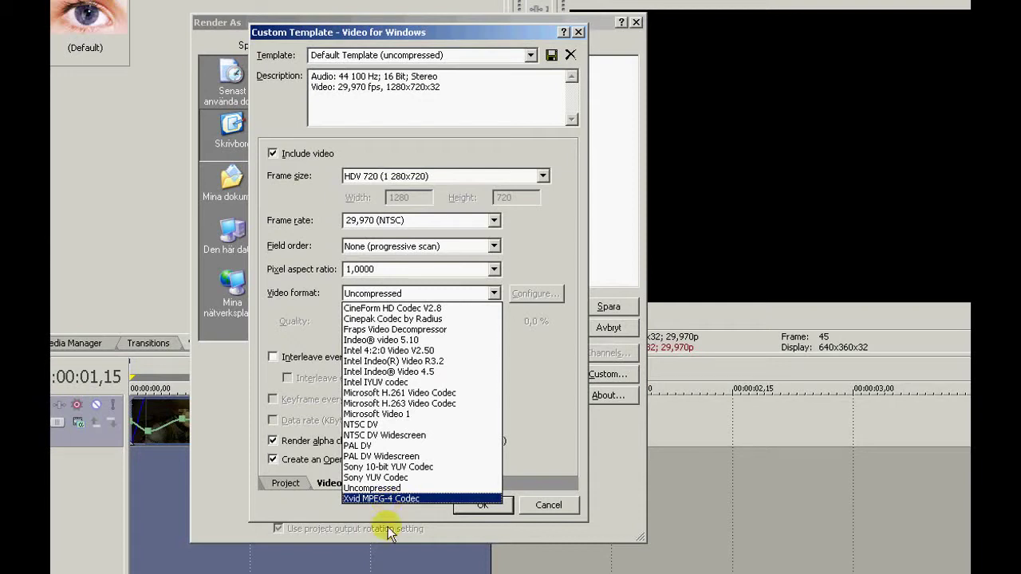
pyautogui.click(388, 497)
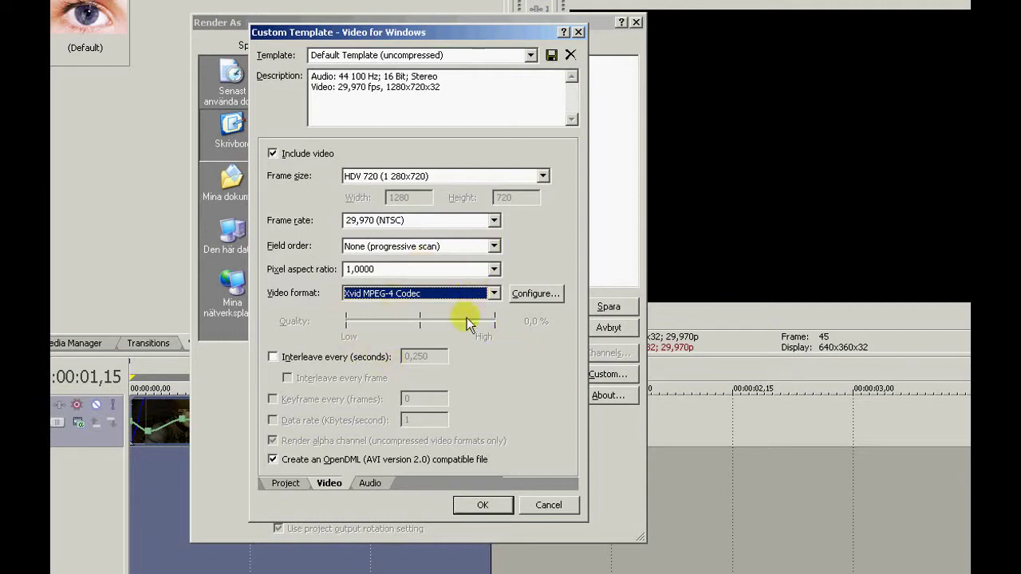
# Step: Set Xvid rate control to target bitrate at its 10000 kbps maximum
pyautogui.click(519, 294)
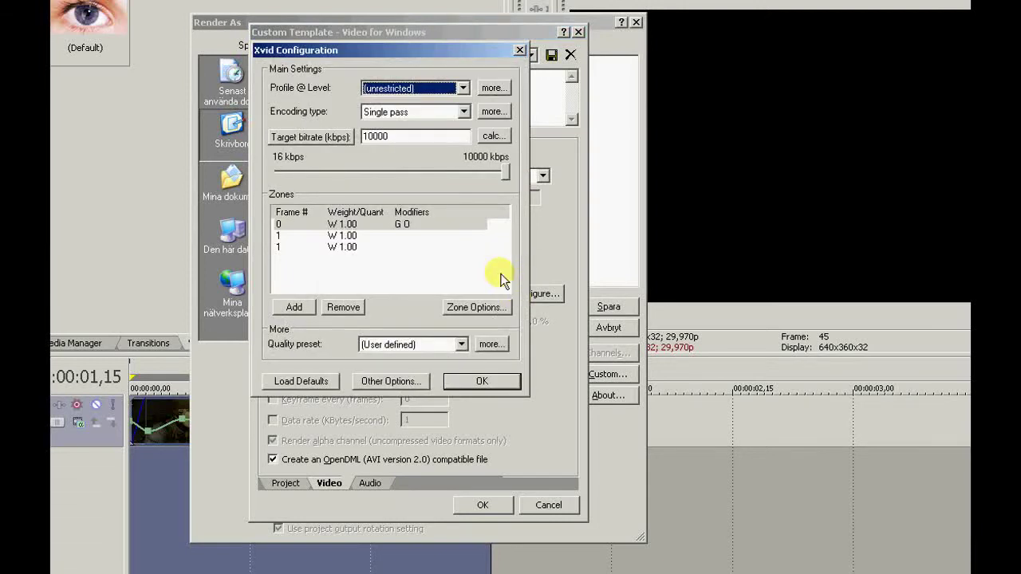
pyautogui.click(336, 138)
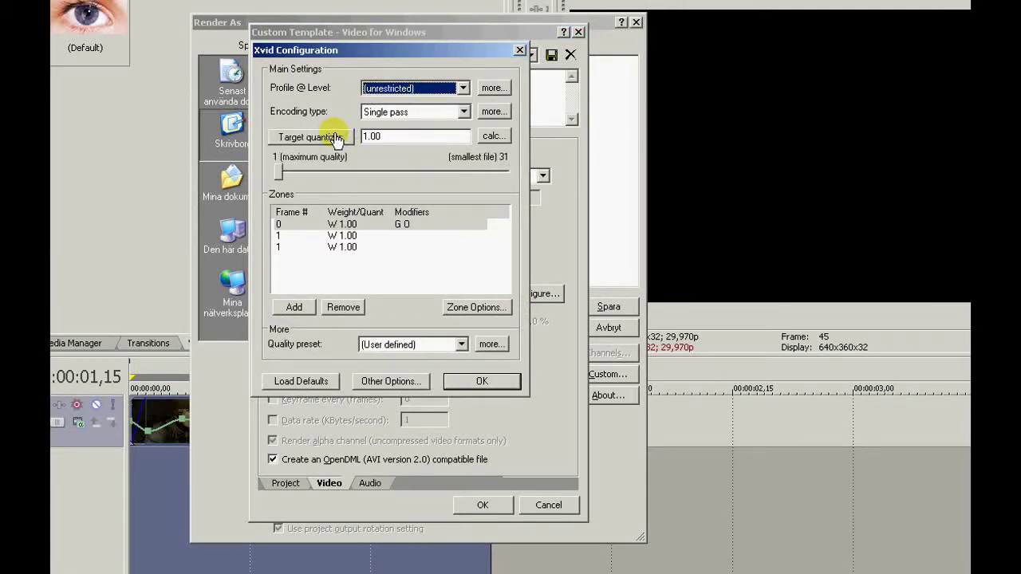
pyautogui.moveTo(269, 171); pyautogui.dragTo(222, 176)
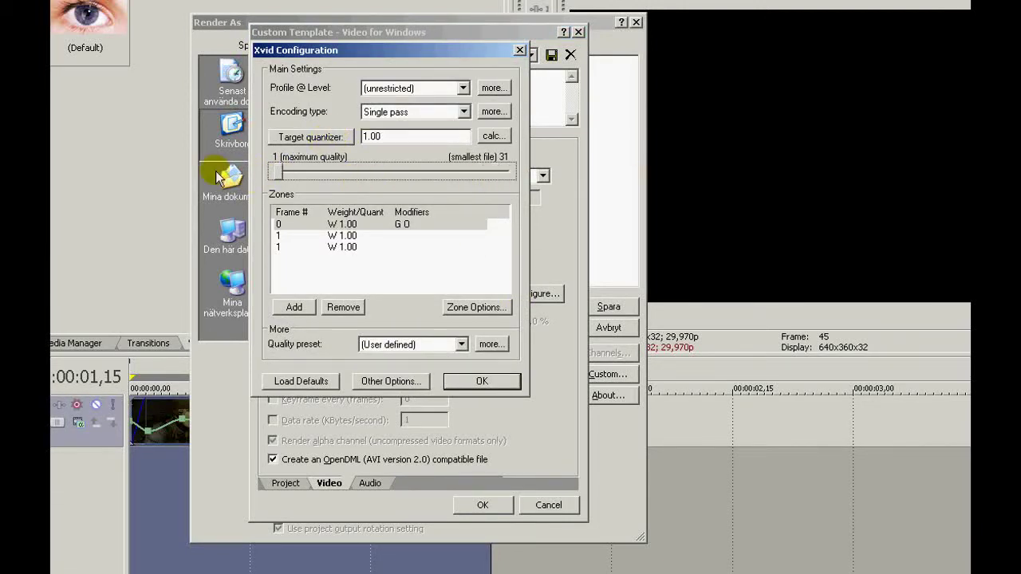
pyautogui.click(299, 138)
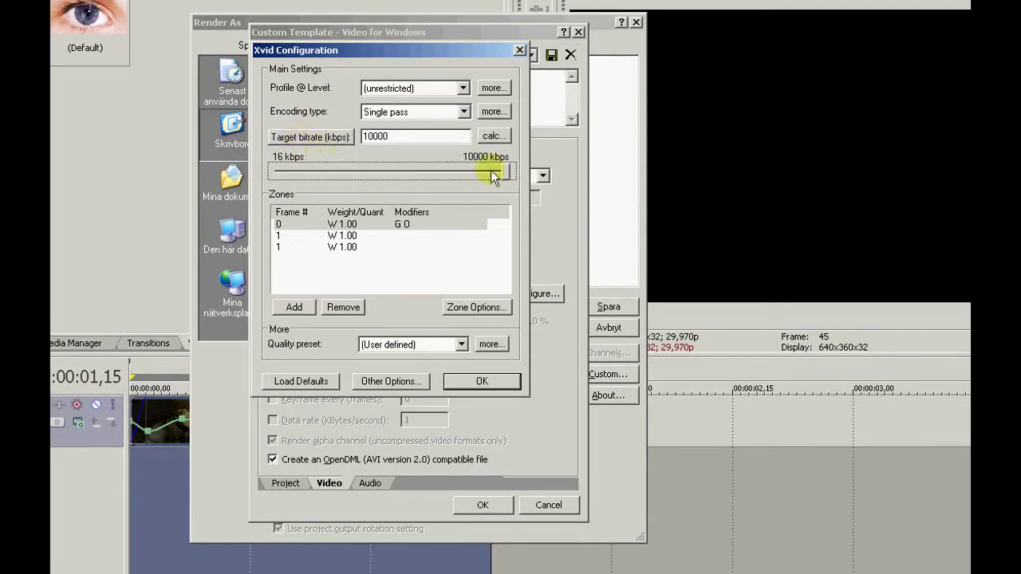
pyautogui.moveTo(465, 170); pyautogui.dragTo(495, 157)
# Step: Review the advanced motion settings, leaving 6 - Ultra High search with Turbo on
pyautogui.click(489, 346)
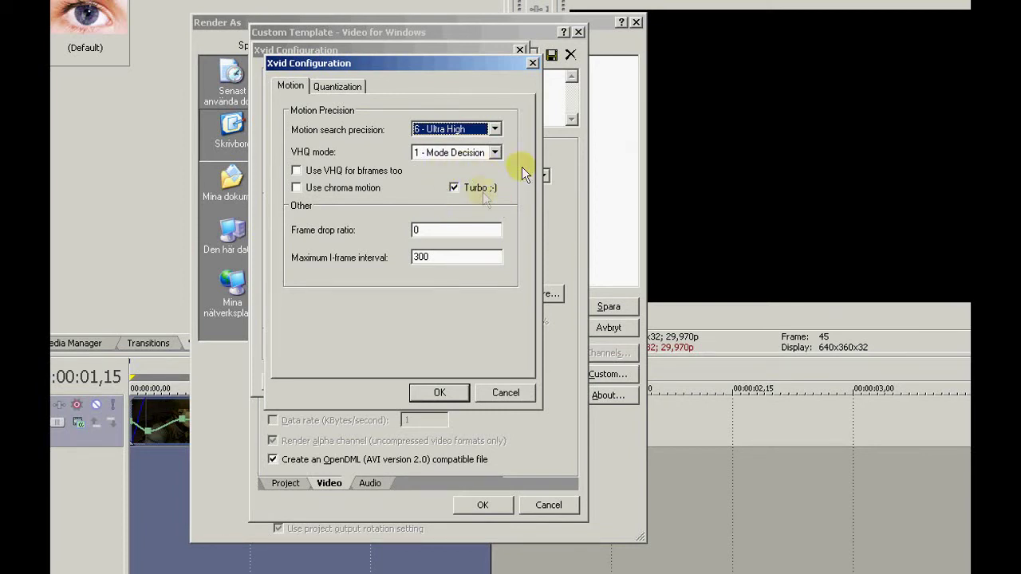
pyautogui.click(474, 191)
pyautogui.click(474, 192)
pyautogui.click(437, 392)
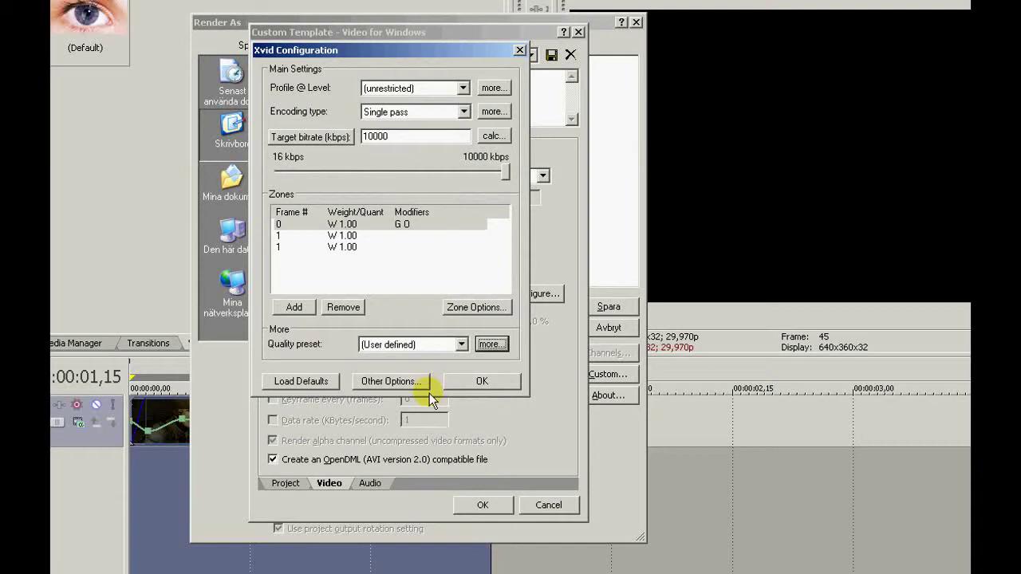
pyautogui.click(477, 307)
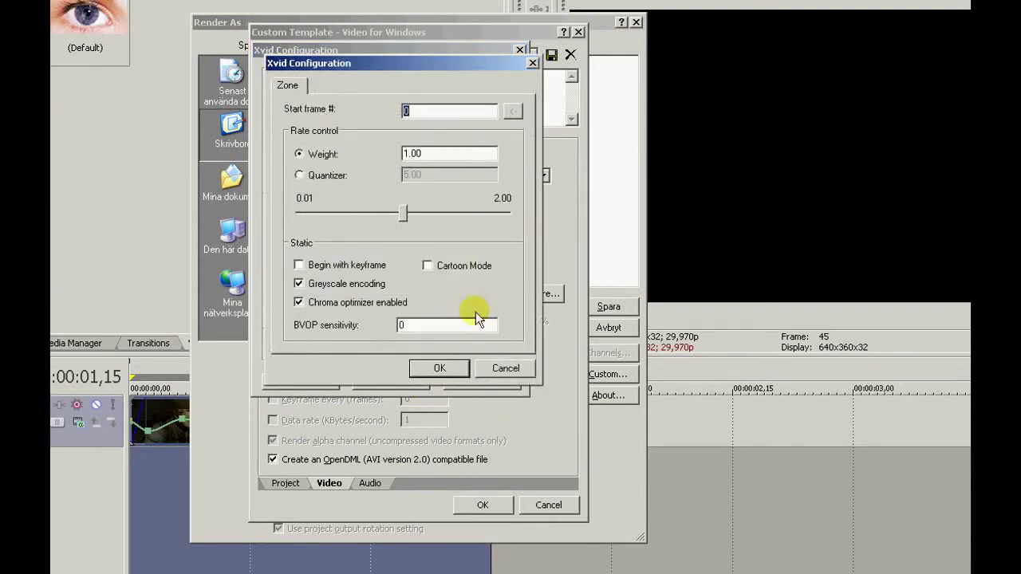
pyautogui.click(343, 303)
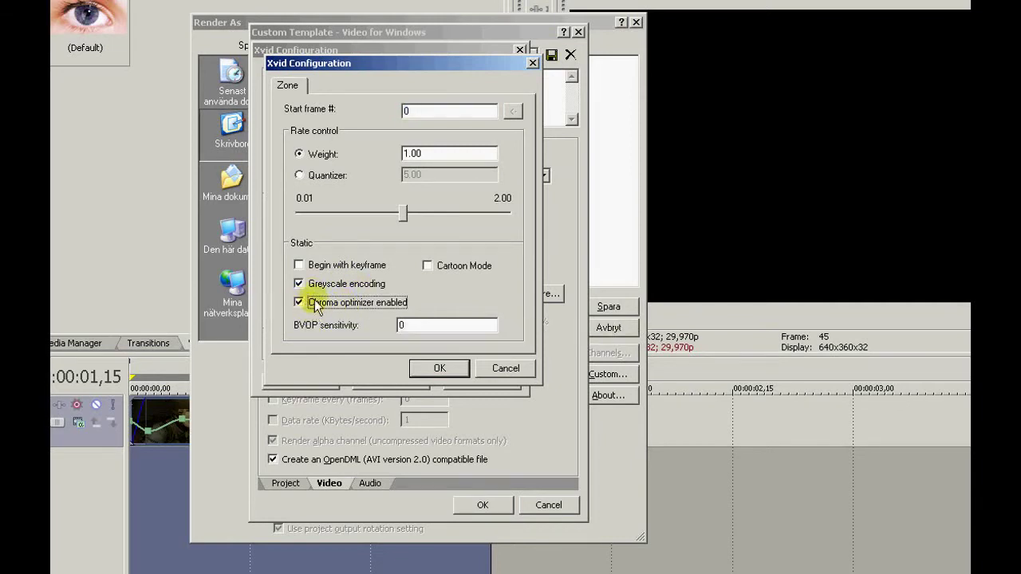
pyautogui.click(420, 371)
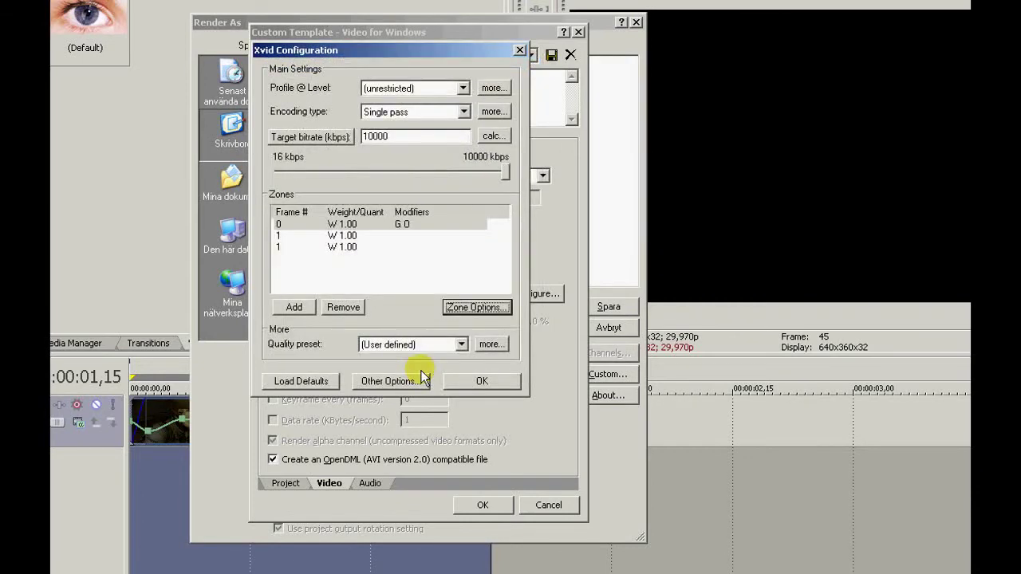
# Step: Confirm the Xvid settings, keep PCM 44 100 Hz 16-bit stereo, and save the template as 'HQ Render settings Xvid'
pyautogui.click(466, 381)
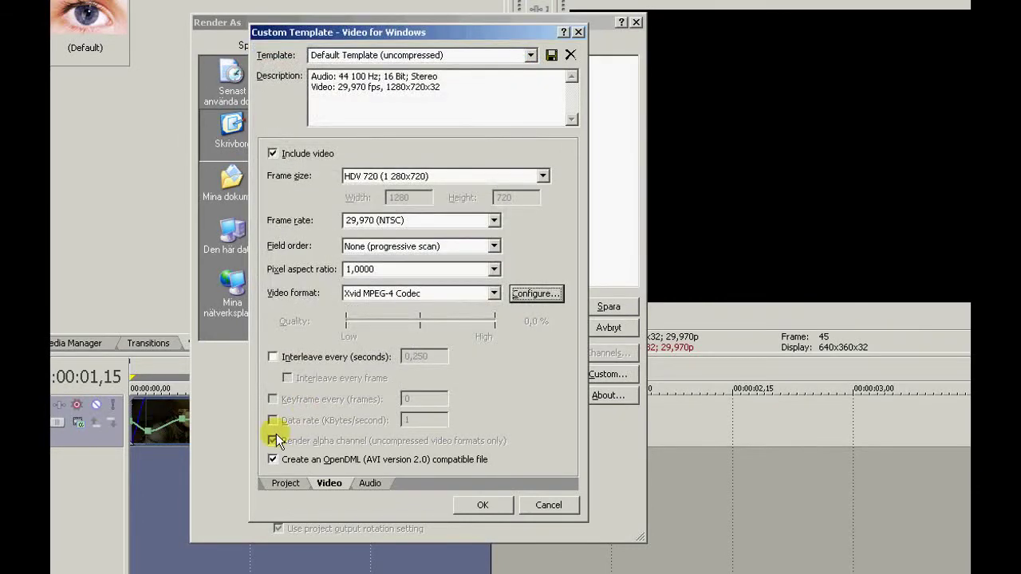
pyautogui.click(371, 484)
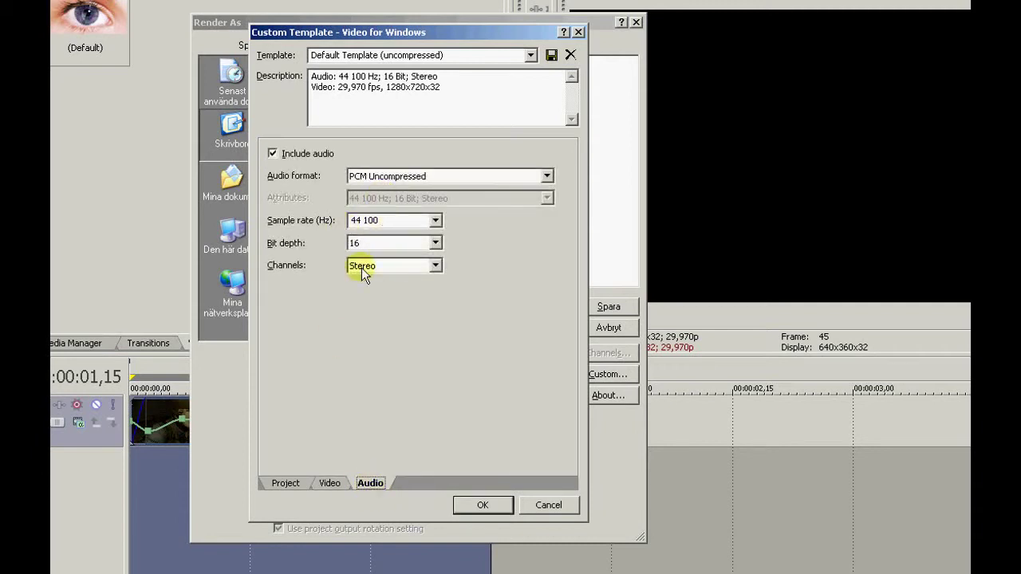
pyautogui.click(479, 55)
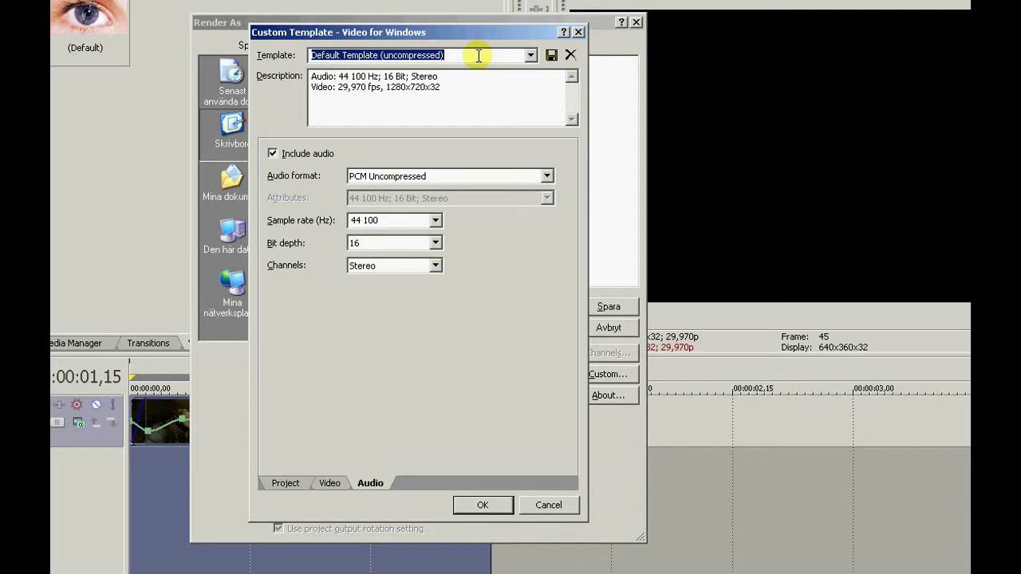
pyautogui.write('HQ Render set')
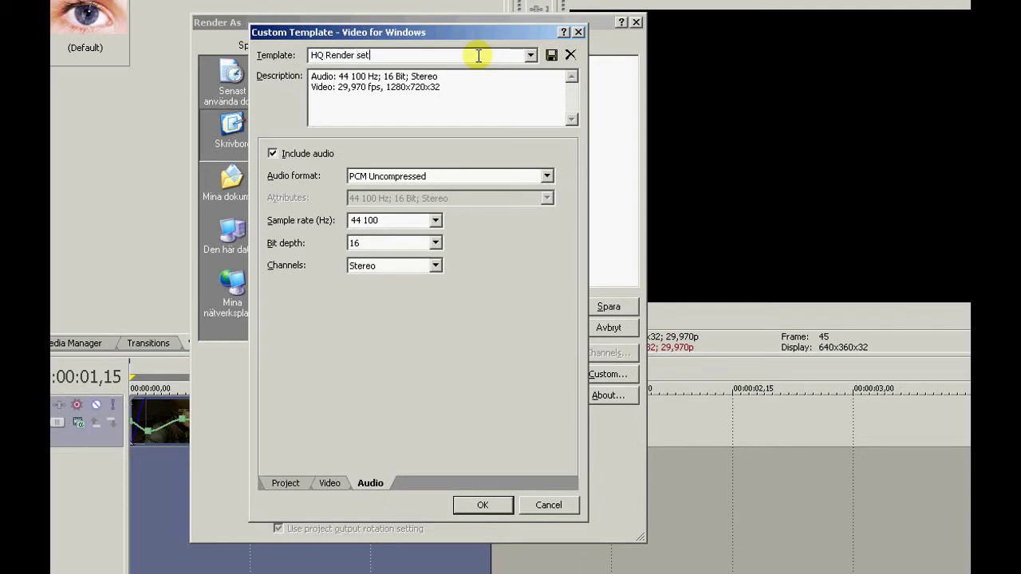
pyautogui.write('Xvid')
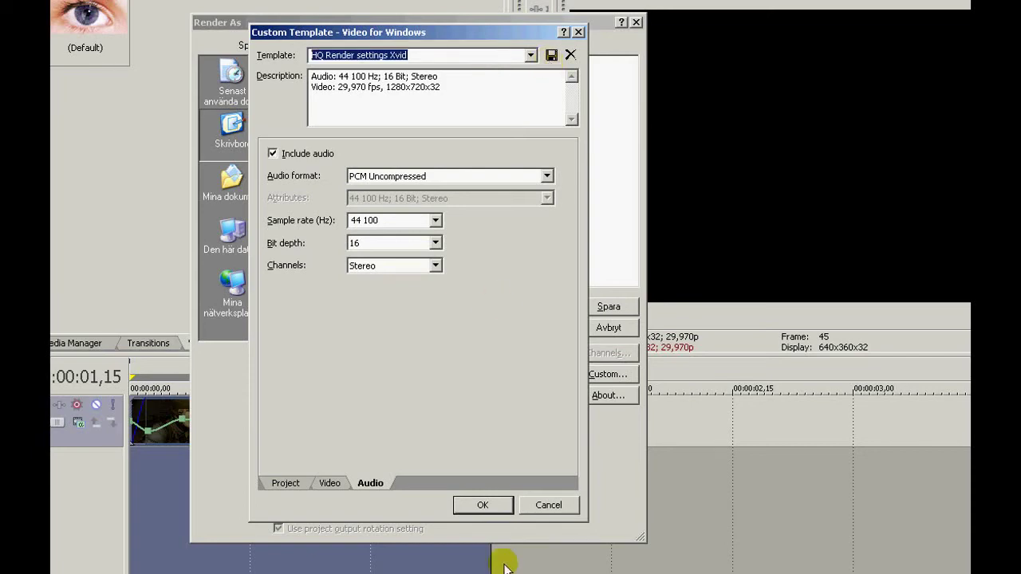
pyautogui.click(503, 507)
# Step: Select the 'HQ Render settings Xvid' template and render Tutorial.avi
pyautogui.click(451, 378)
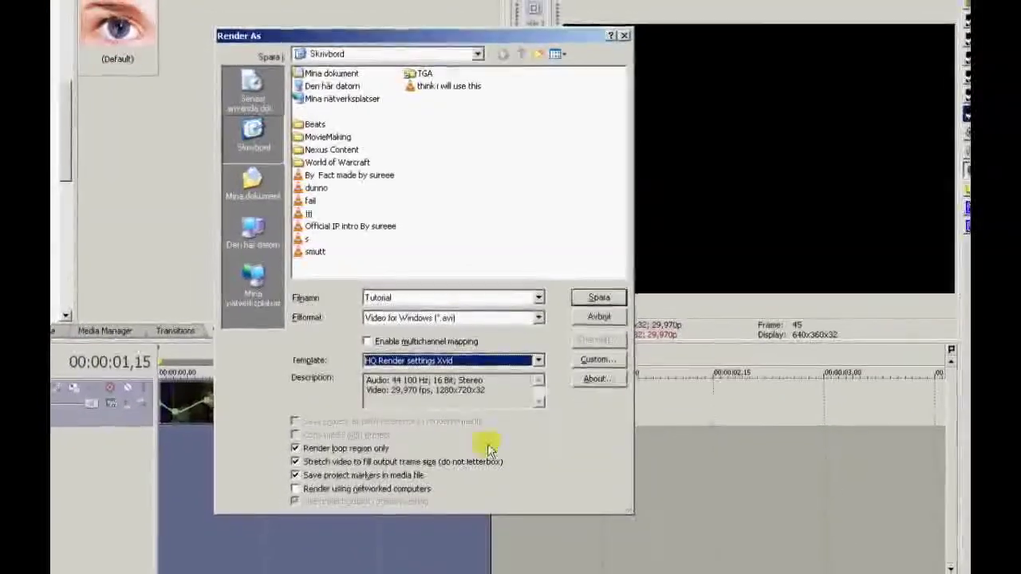
pyautogui.click(564, 281)
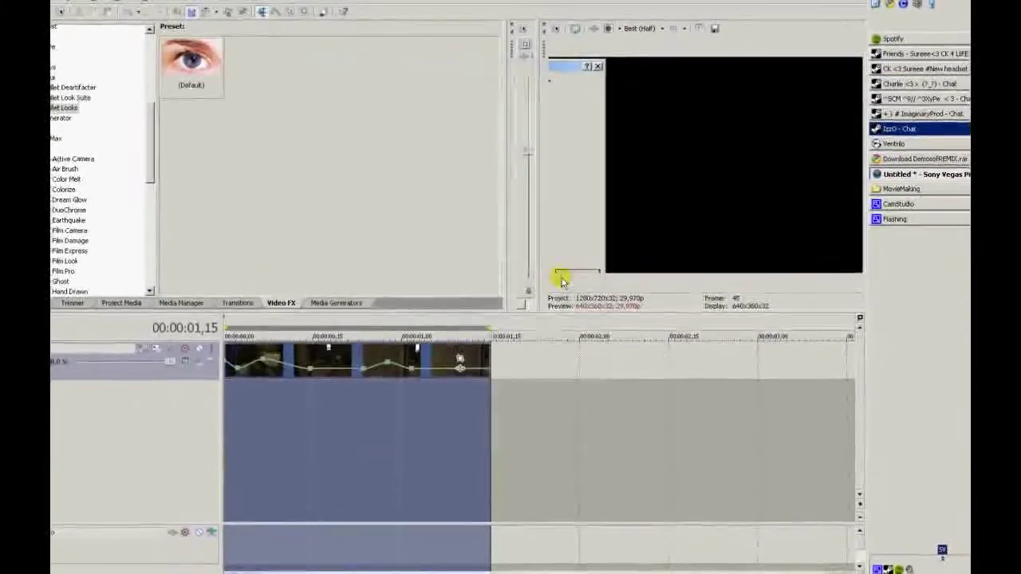